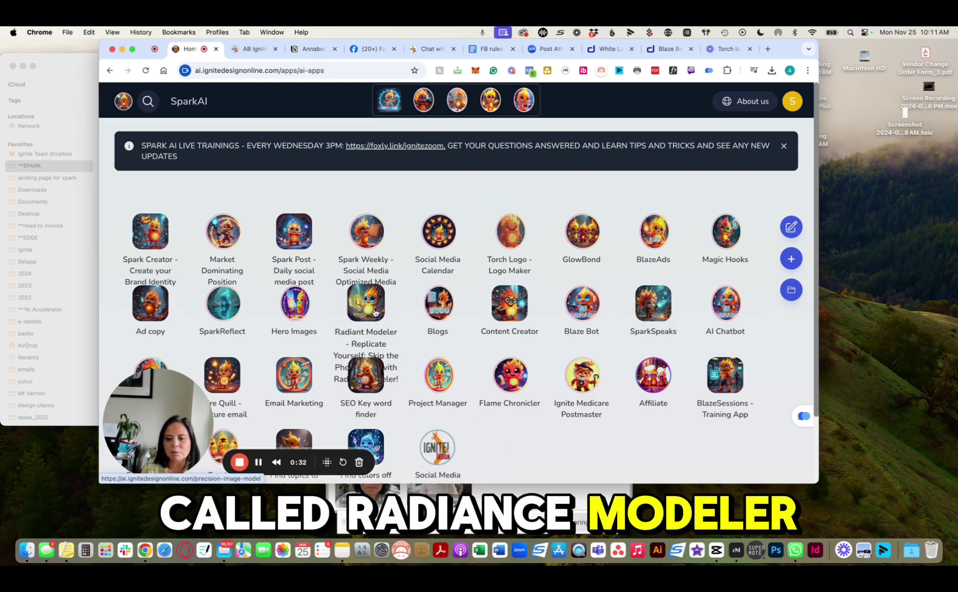
- Open Radiant Modeler's Train Your Image Model form with Person category, and scroll to Training Images
click(373, 313)
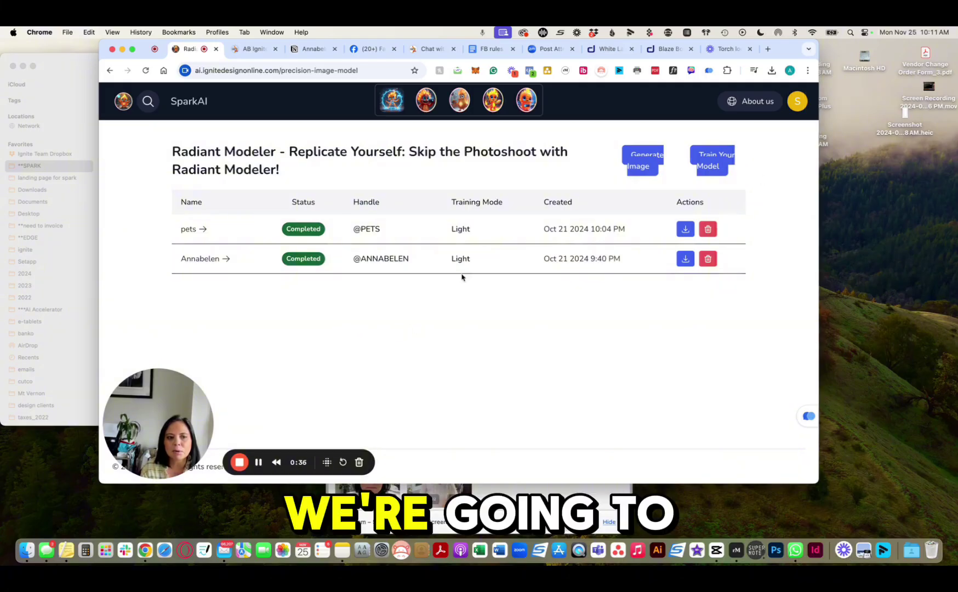
click(718, 168)
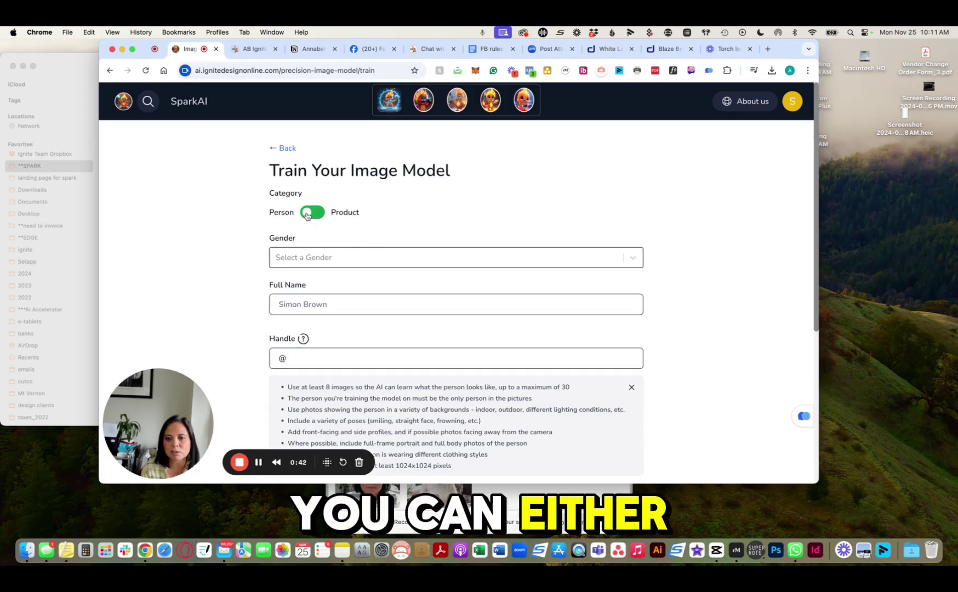
click(315, 214)
click(316, 217)
click(357, 258)
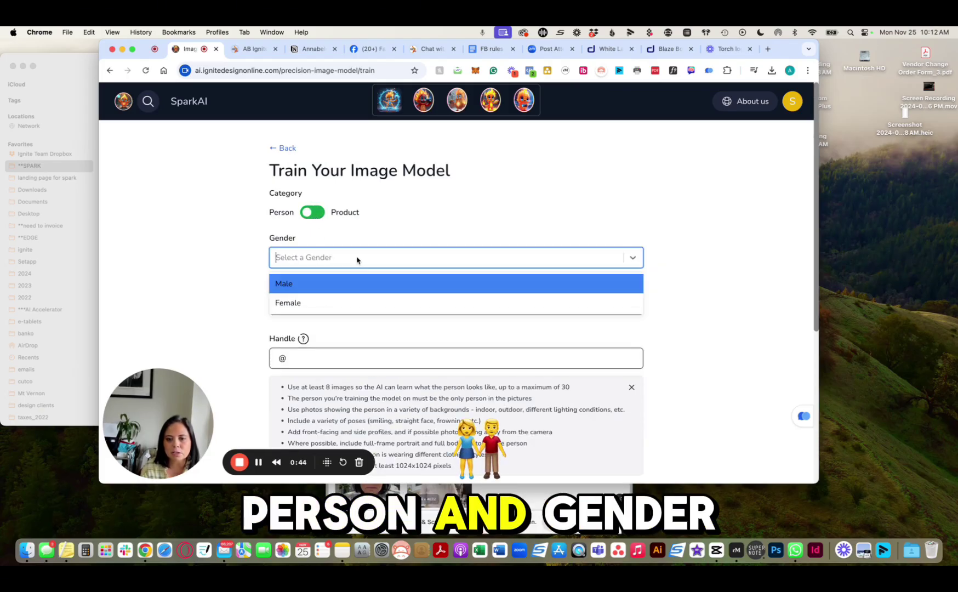
click(357, 259)
scroll(363, 326, down, 5)
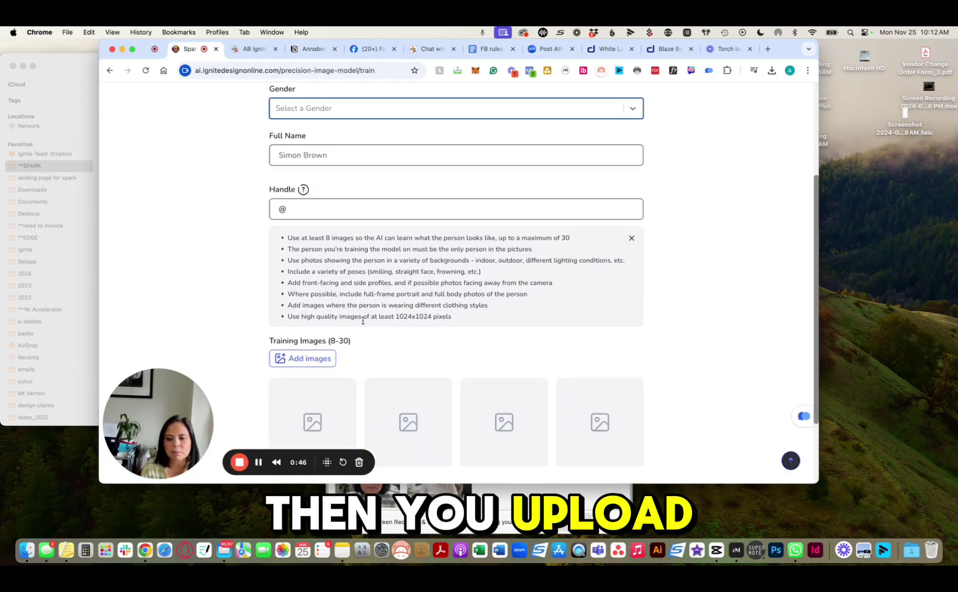
click(79, 71)
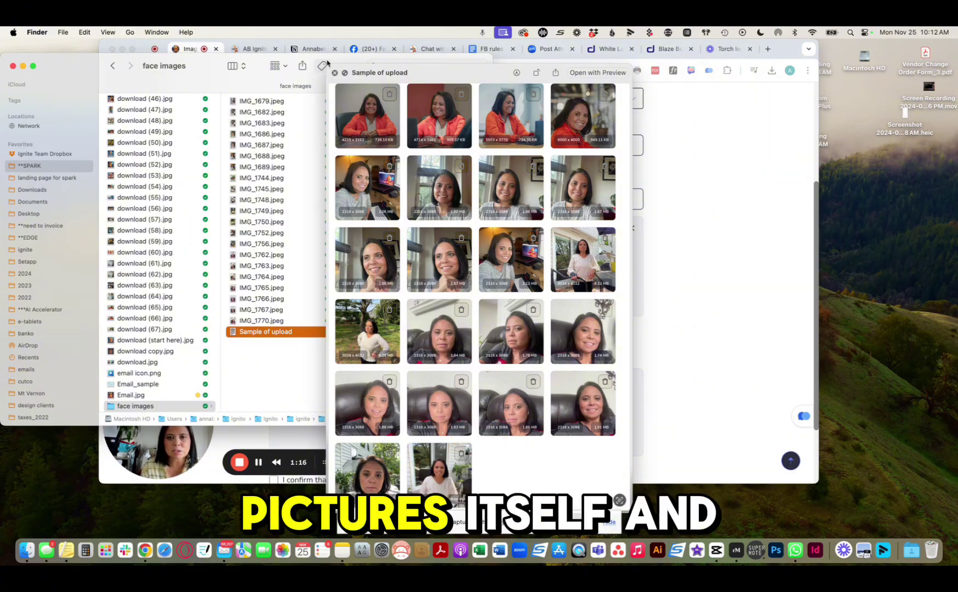
key(space)
- Look over the training form again, then return to the models list without submitting
click(667, 143)
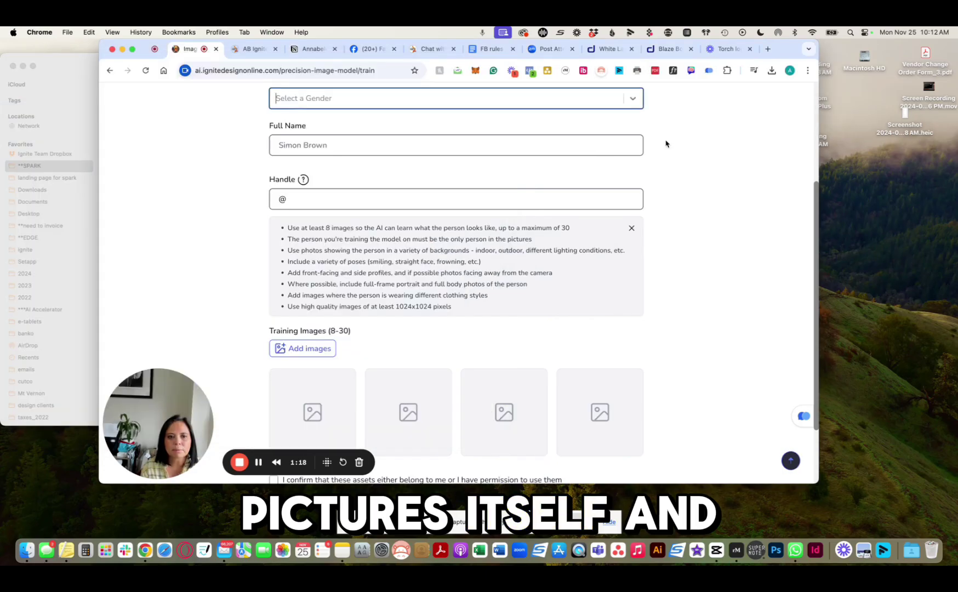
scroll(469, 147, up, 3)
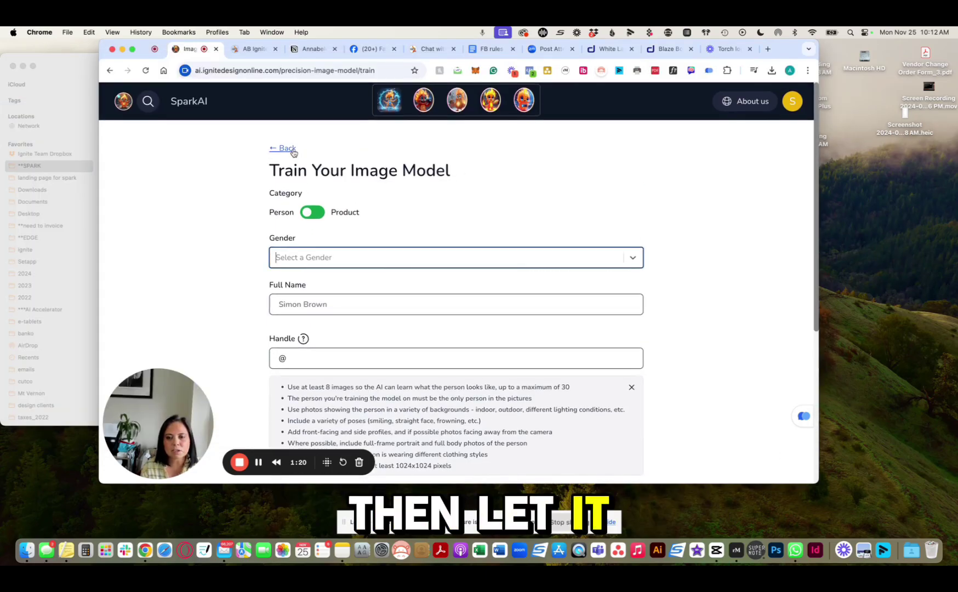
scroll(473, 248, down, 5)
scroll(472, 245, up, 5)
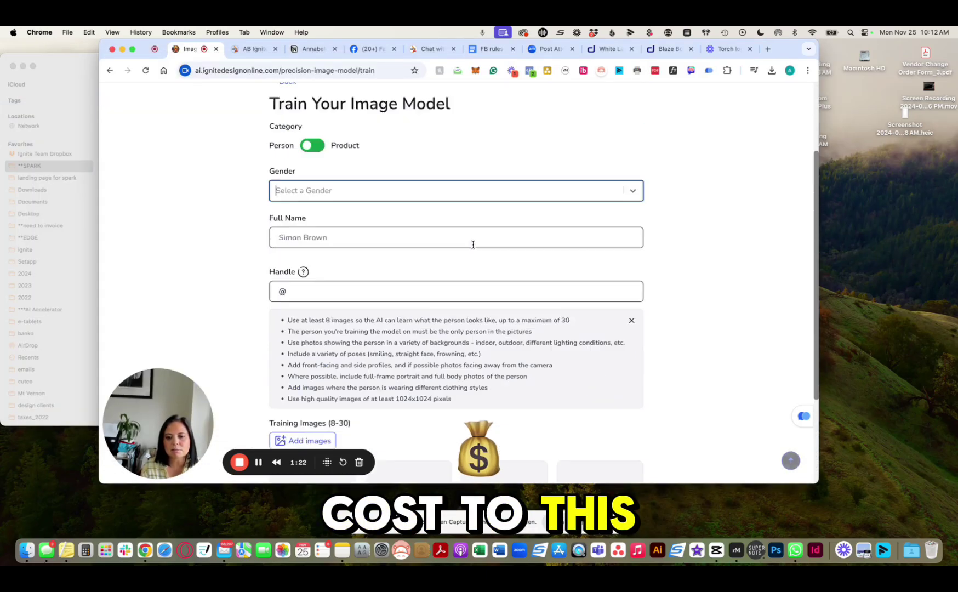
scroll(298, 168, down, 1)
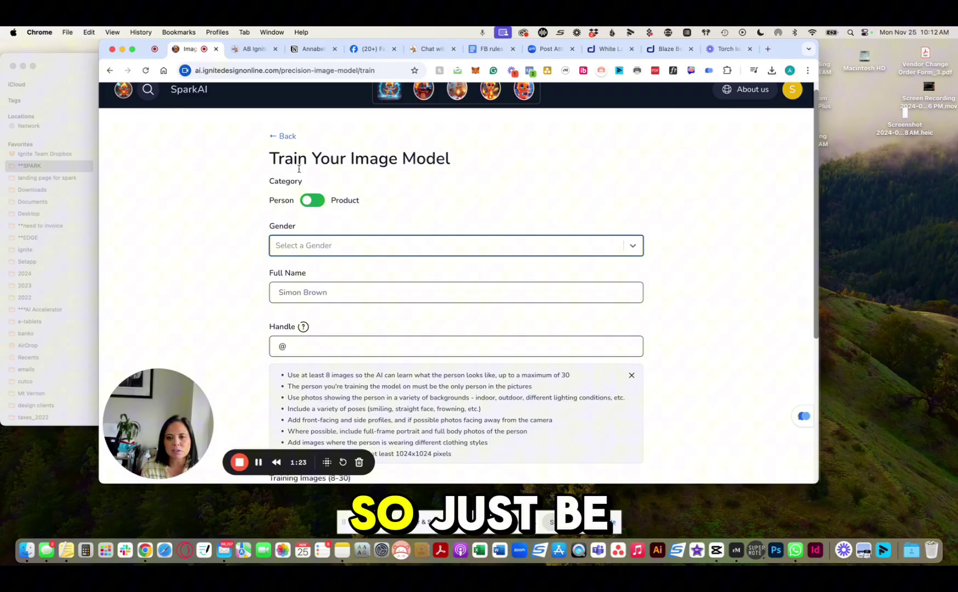
click(290, 137)
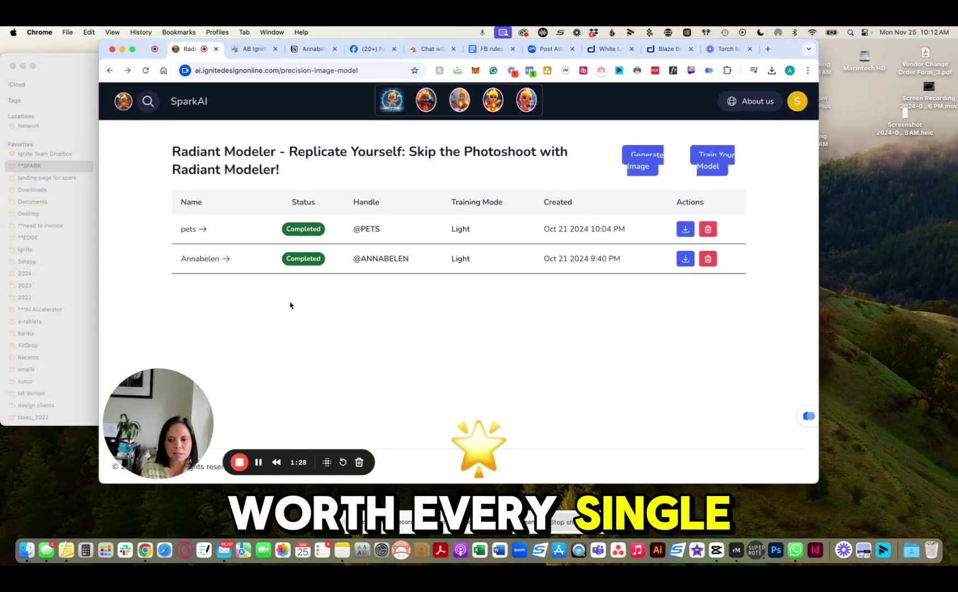
- Open the personal model's generation page, view the stadium selfie's prompt, then browse the gallery
click(210, 261)
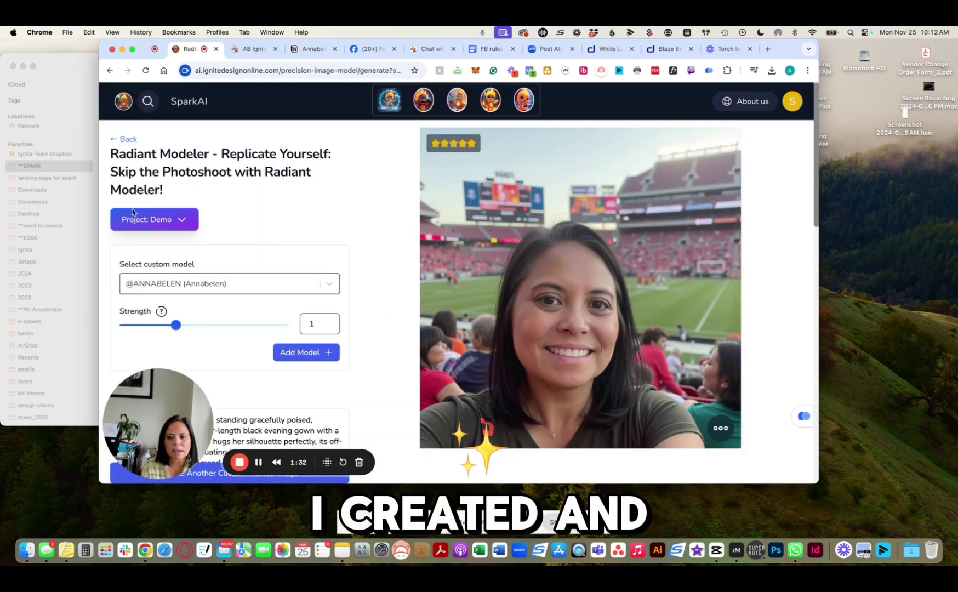
scroll(231, 272, down, 2)
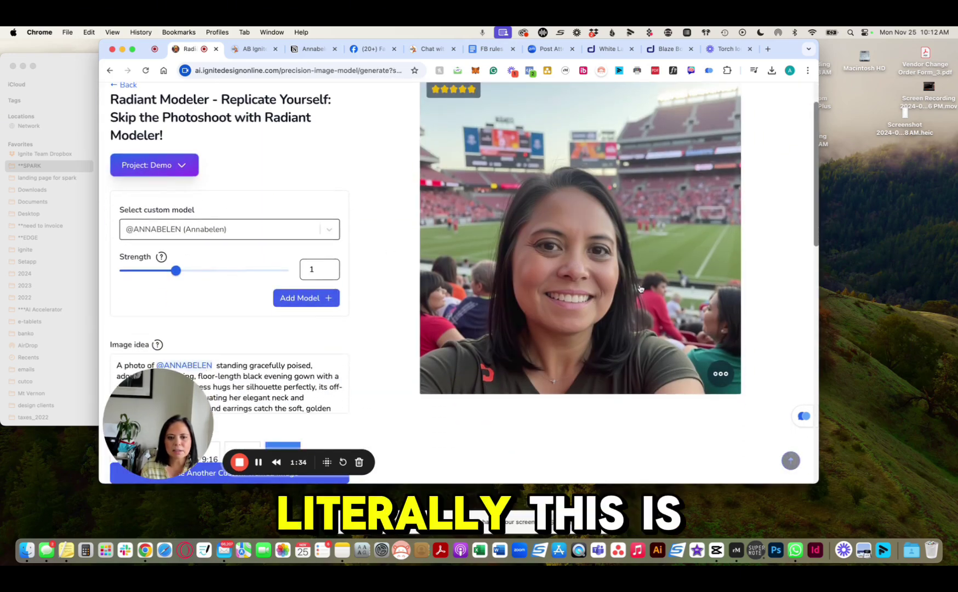
click(721, 373)
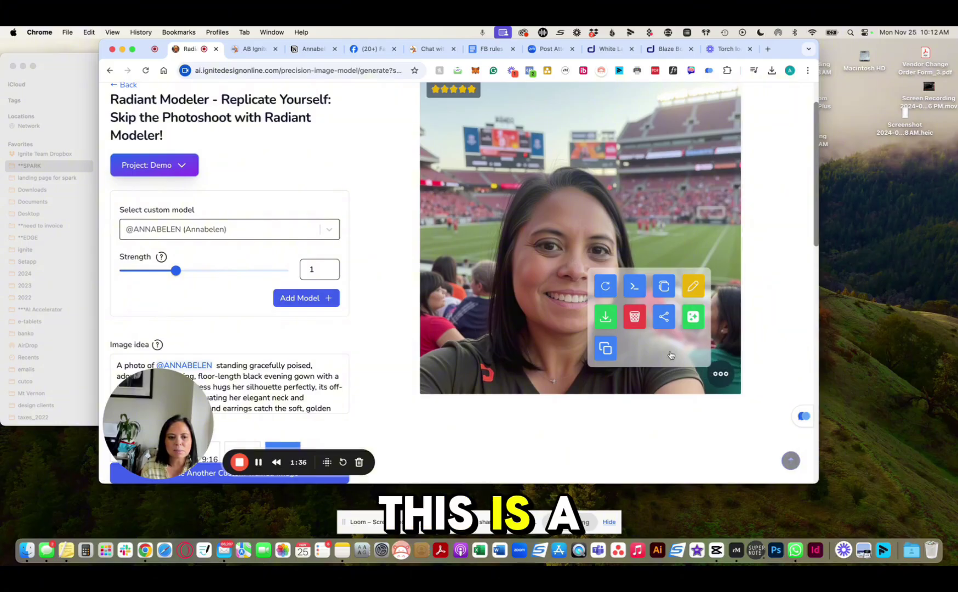
click(634, 285)
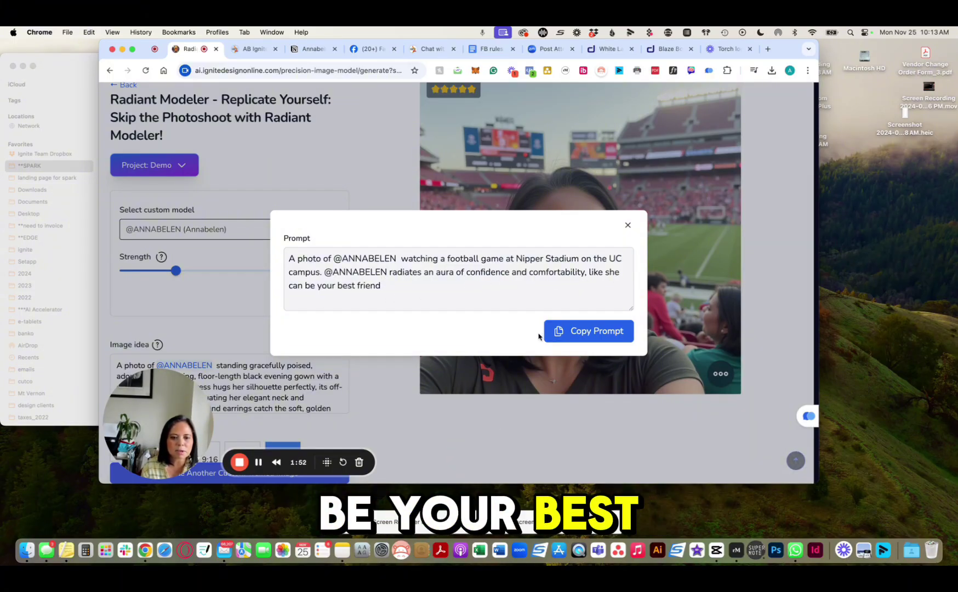
click(629, 226)
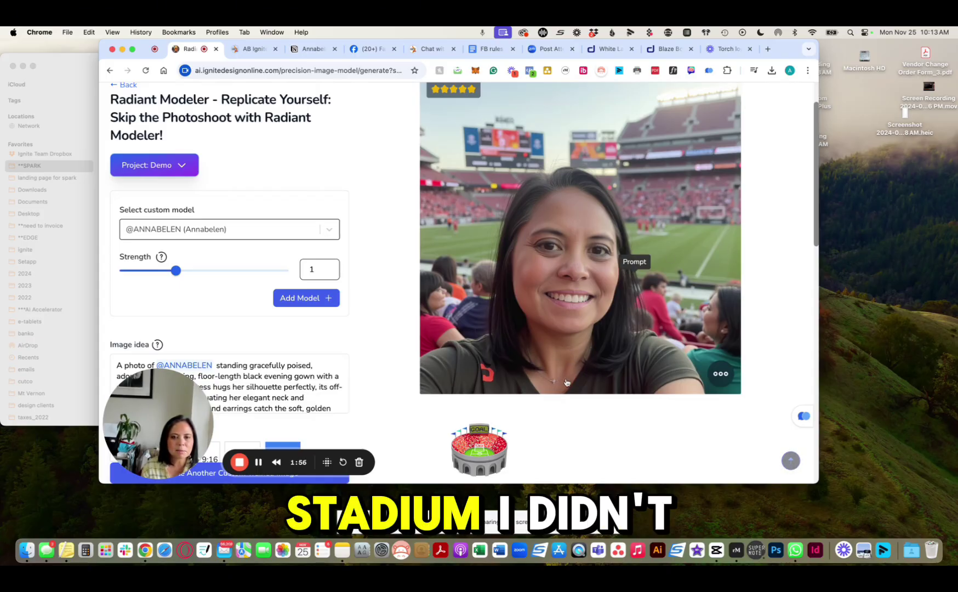
scroll(570, 386, down, 2)
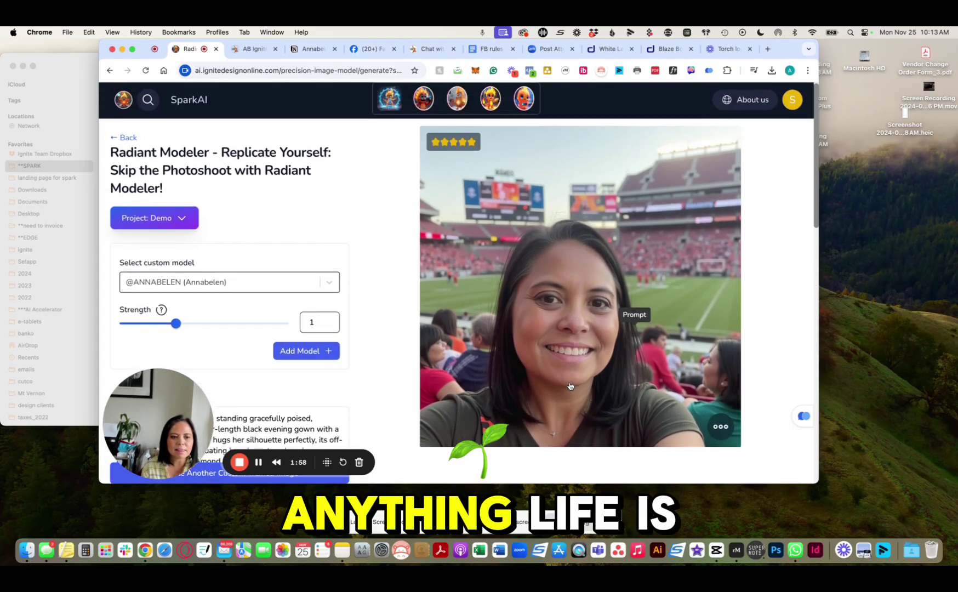
scroll(569, 385, down, 5)
scroll(569, 386, down, 2)
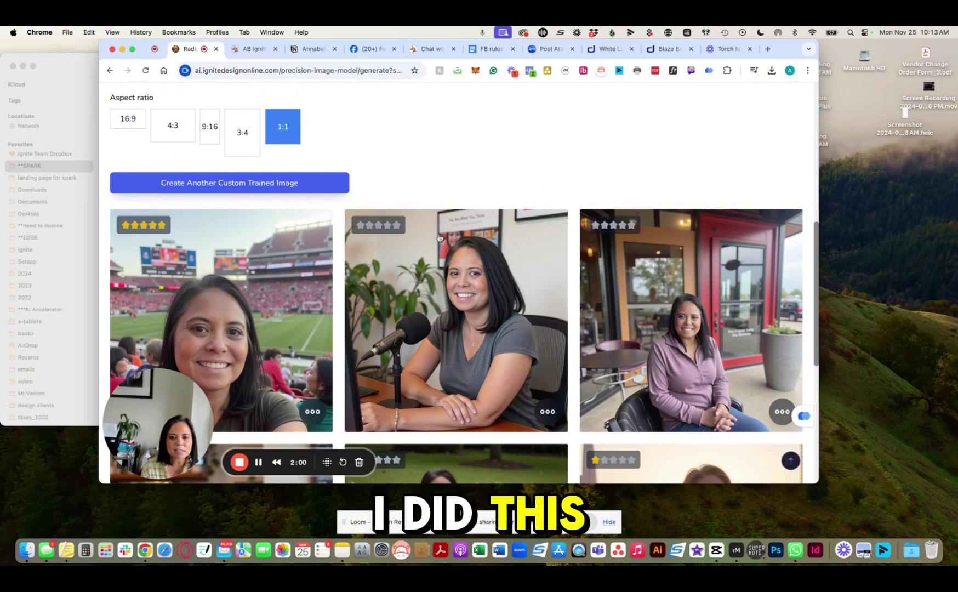
- Rate the podcast-studio portrait four stars and the café-window portrait five stars
click(388, 229)
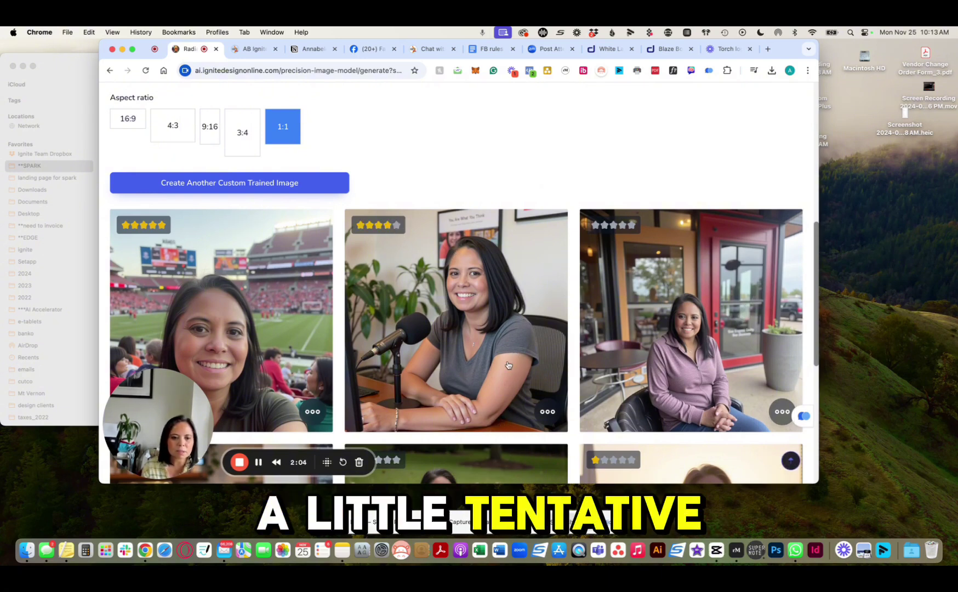
click(613, 226)
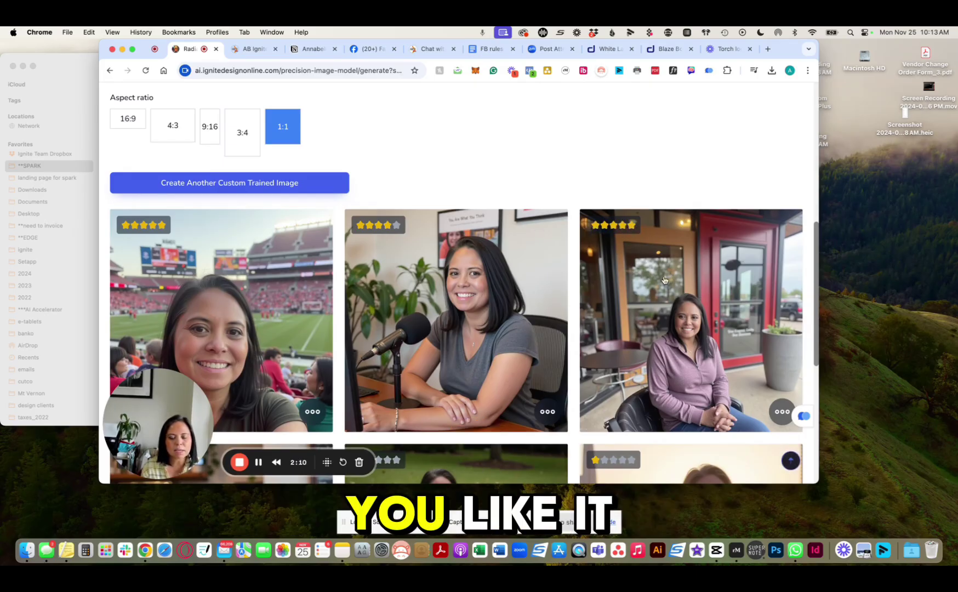
scroll(664, 280, down, 5)
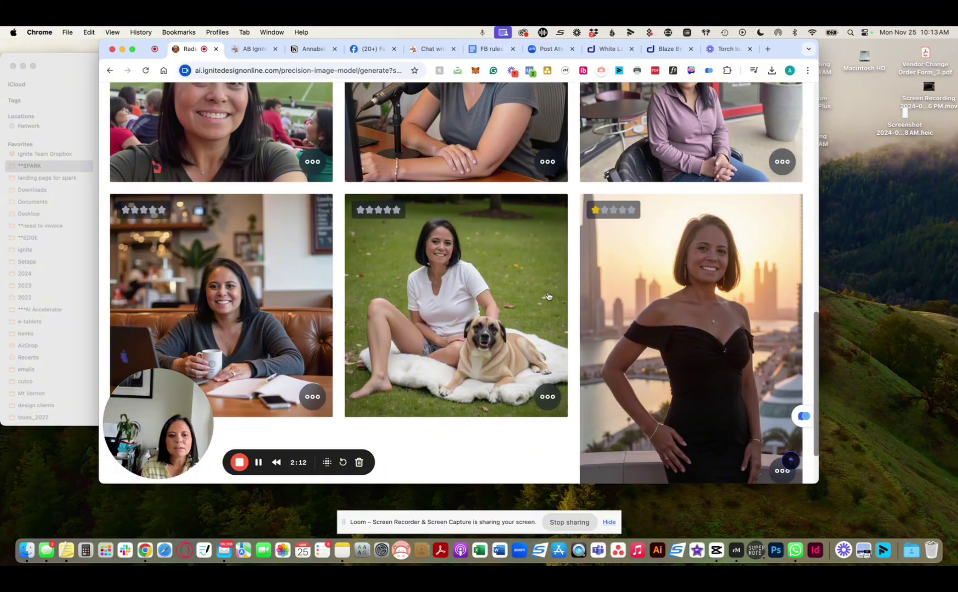
scroll(652, 298, down, 1)
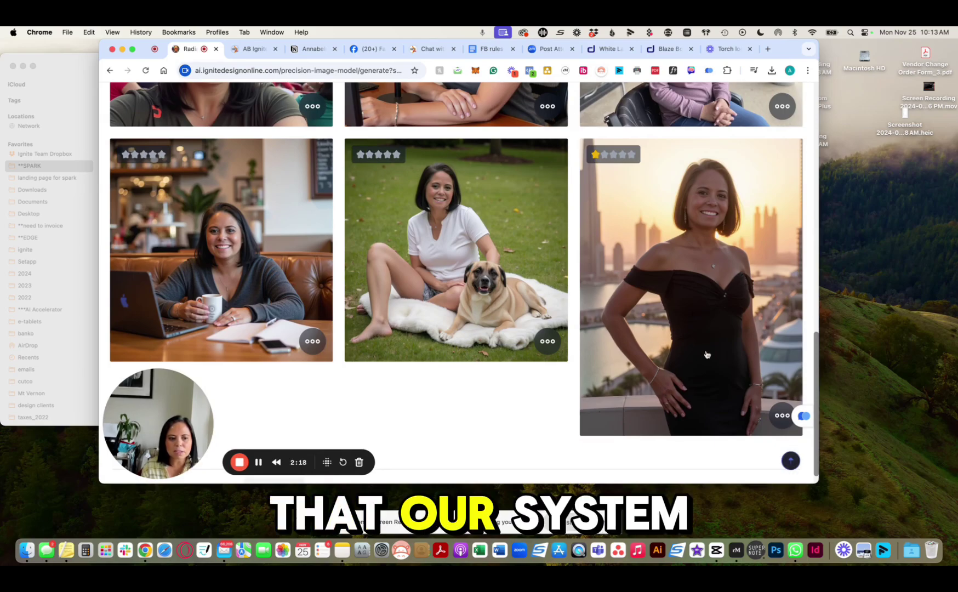
click(782, 416)
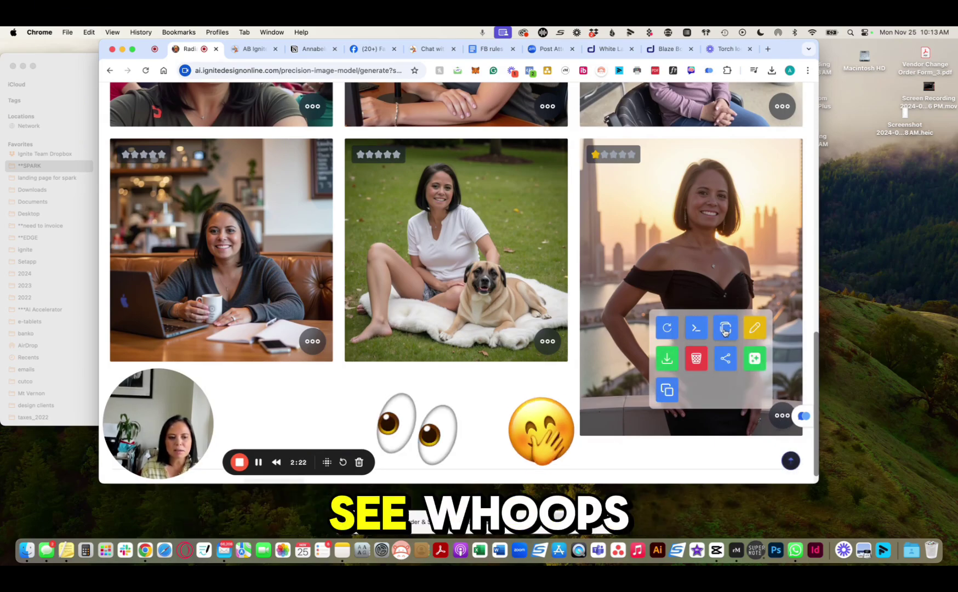
click(695, 328)
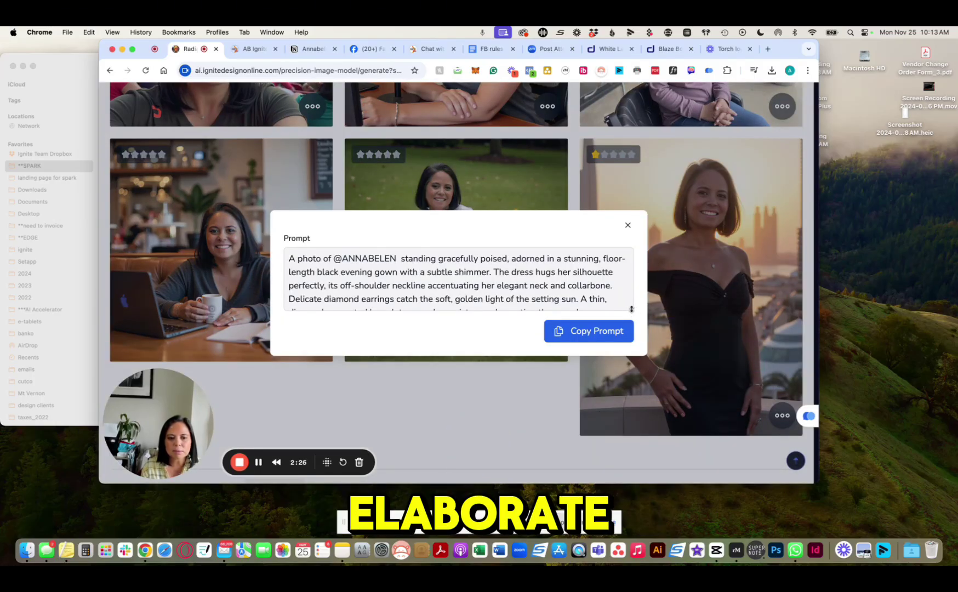
drag(631, 309, 631, 358)
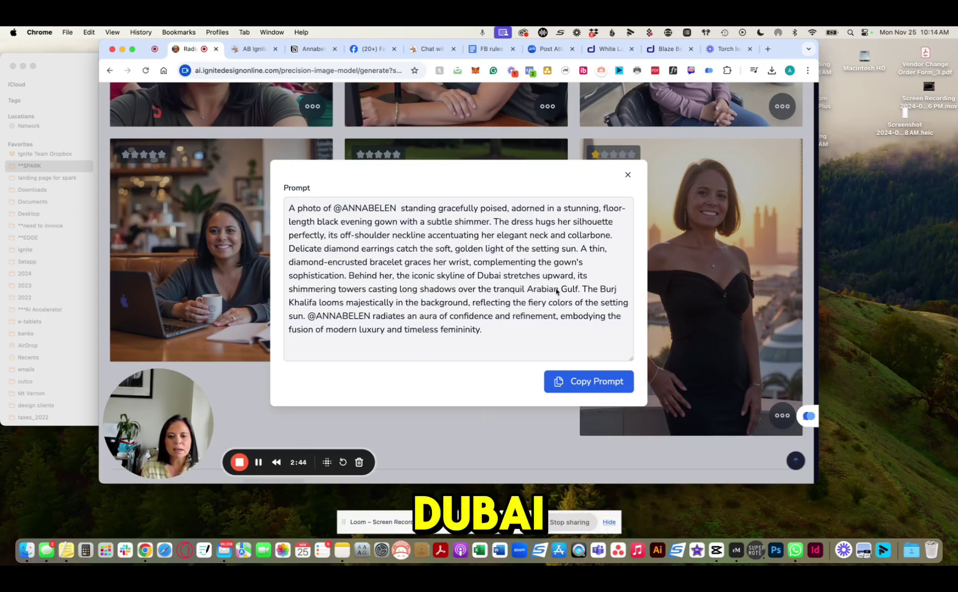
click(627, 174)
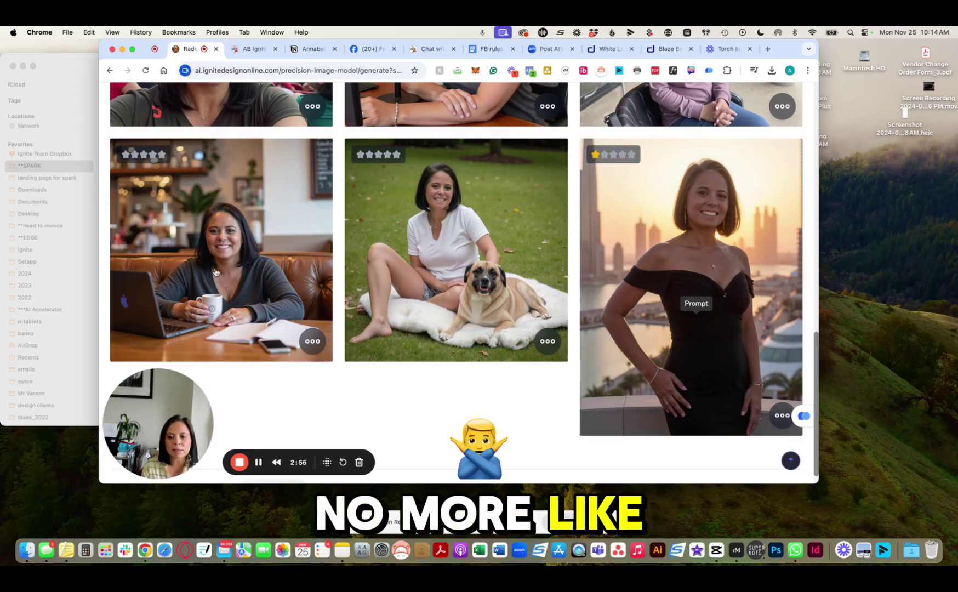
click(310, 342)
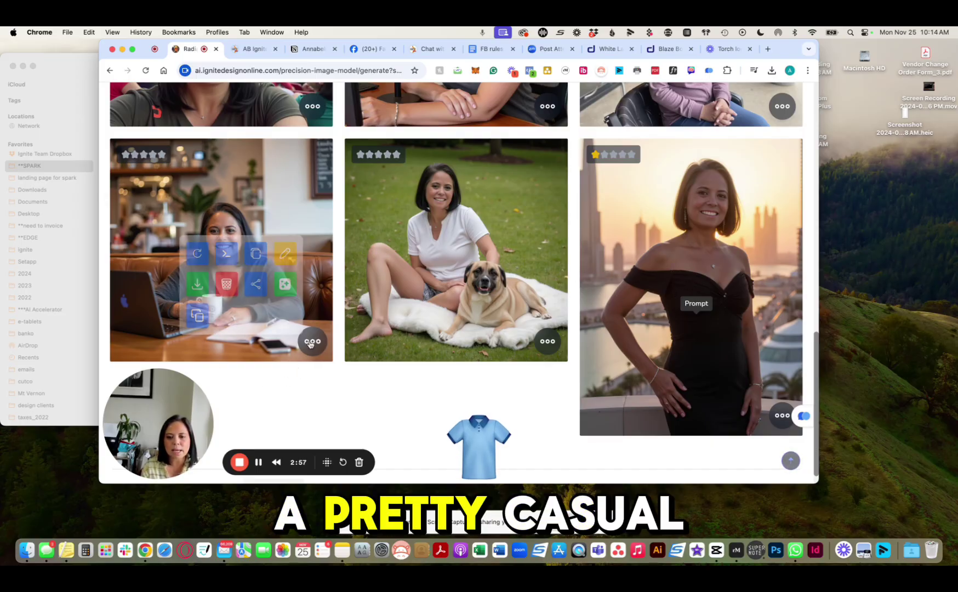
click(227, 254)
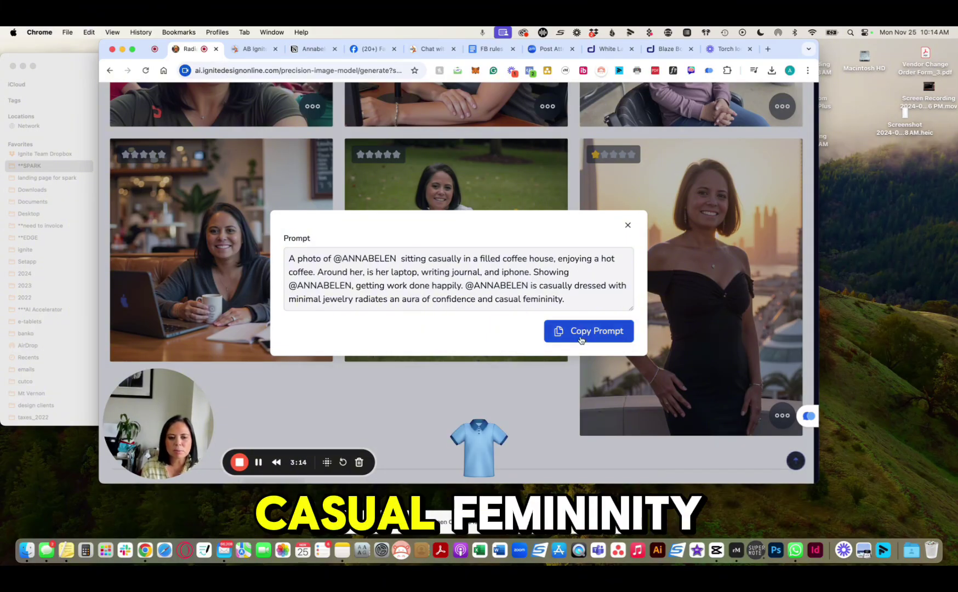
click(628, 225)
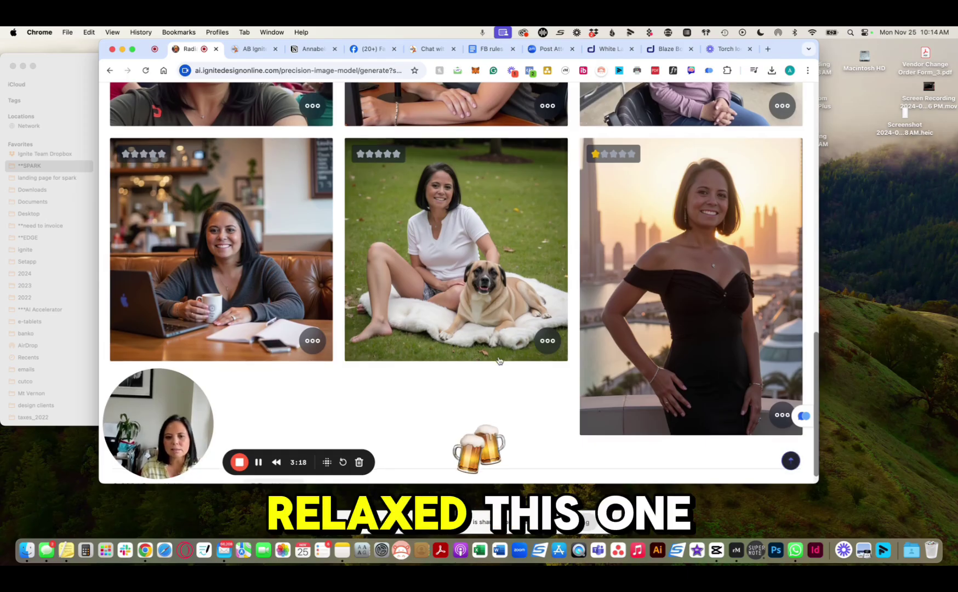
click(549, 342)
click(462, 252)
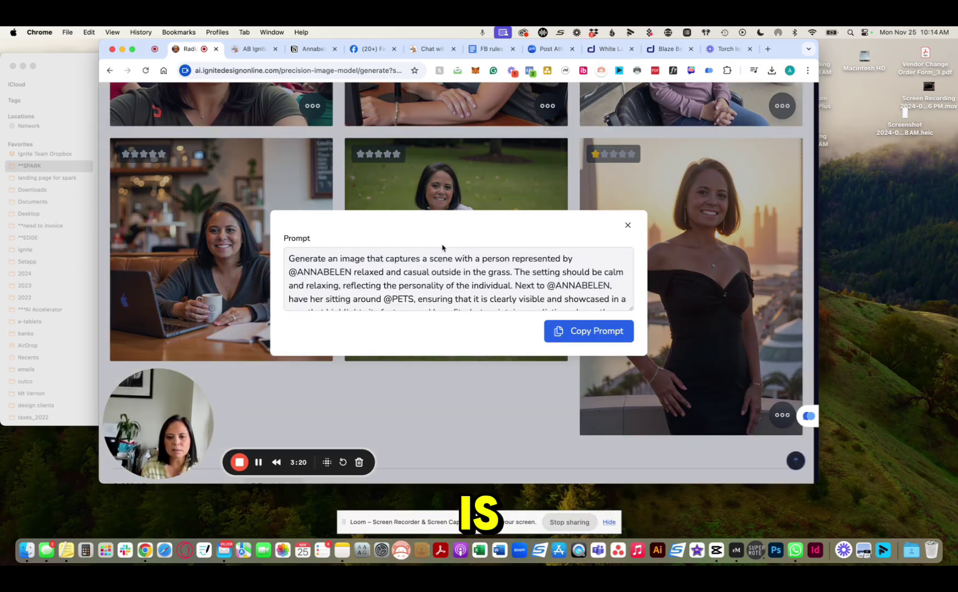
scroll(445, 284, down, 1)
scroll(438, 282, up, 1)
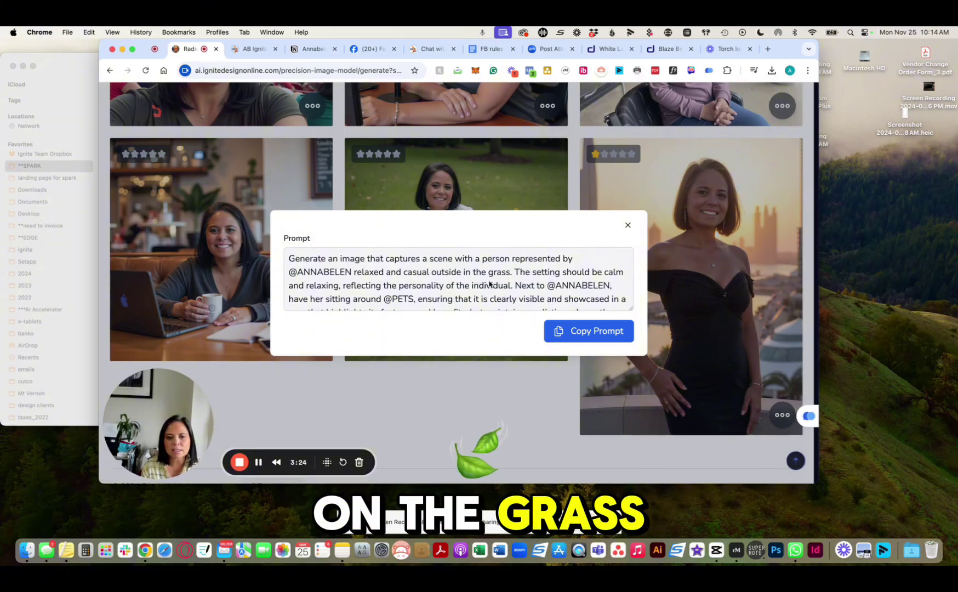
scroll(427, 285, down, 1)
scroll(476, 287, down, 2)
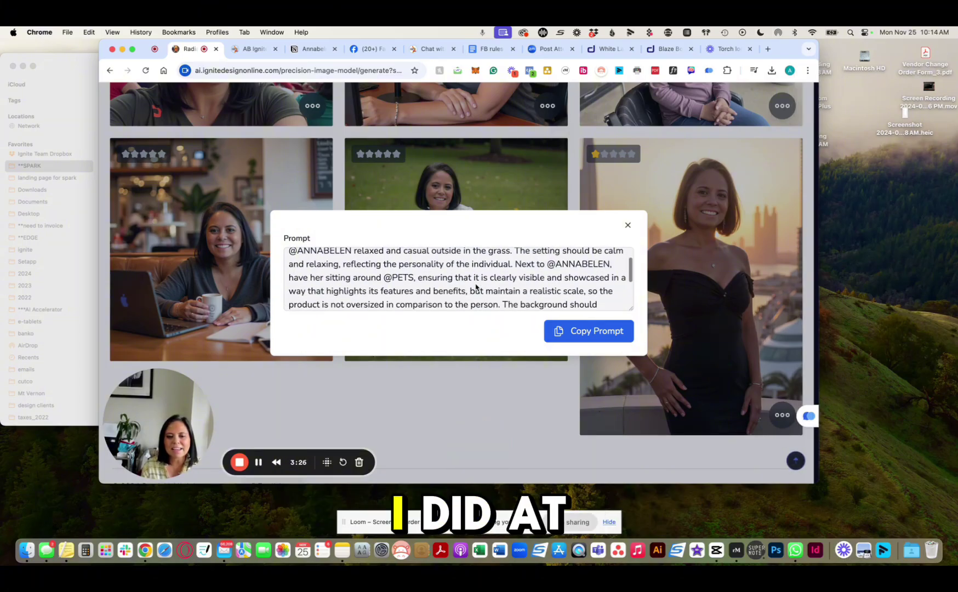
drag(384, 278, 422, 279)
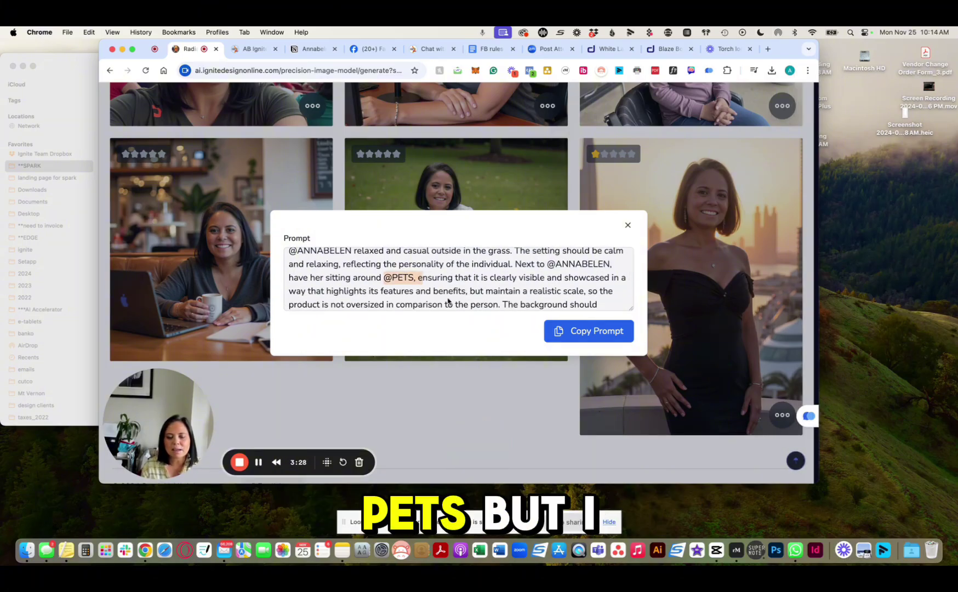
scroll(438, 274, up, 2)
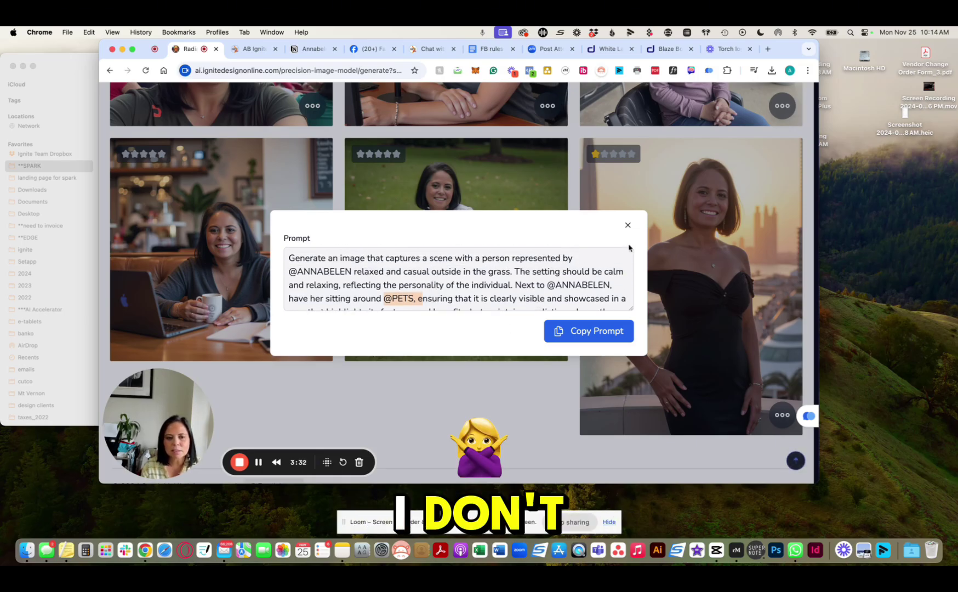
click(628, 227)
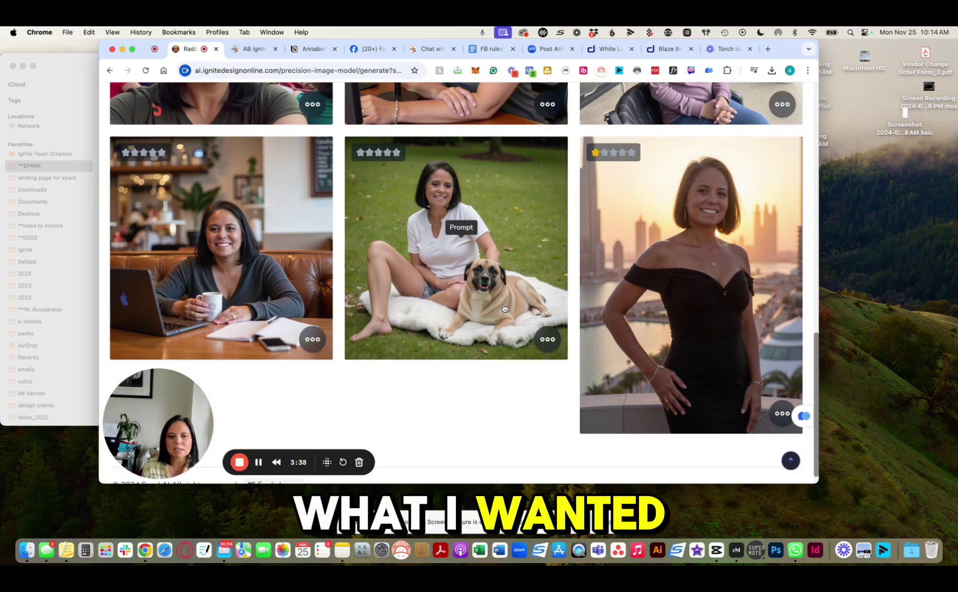
- Scroll back to the top of the gallery and bring the Finder face images folder forward
scroll(504, 307, up, 1)
scroll(504, 308, up, 3)
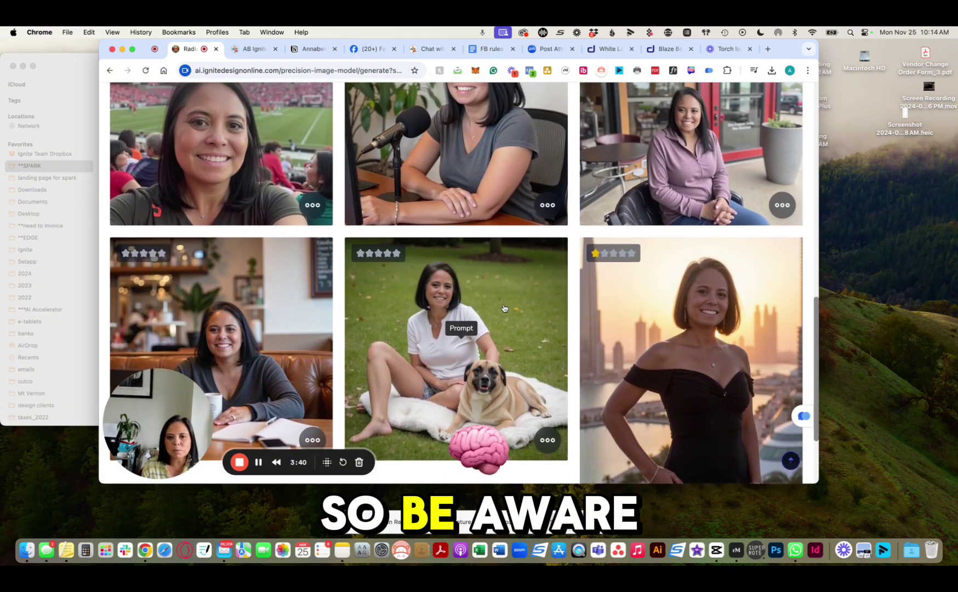
scroll(504, 307, up, 5)
scroll(504, 308, up, 2)
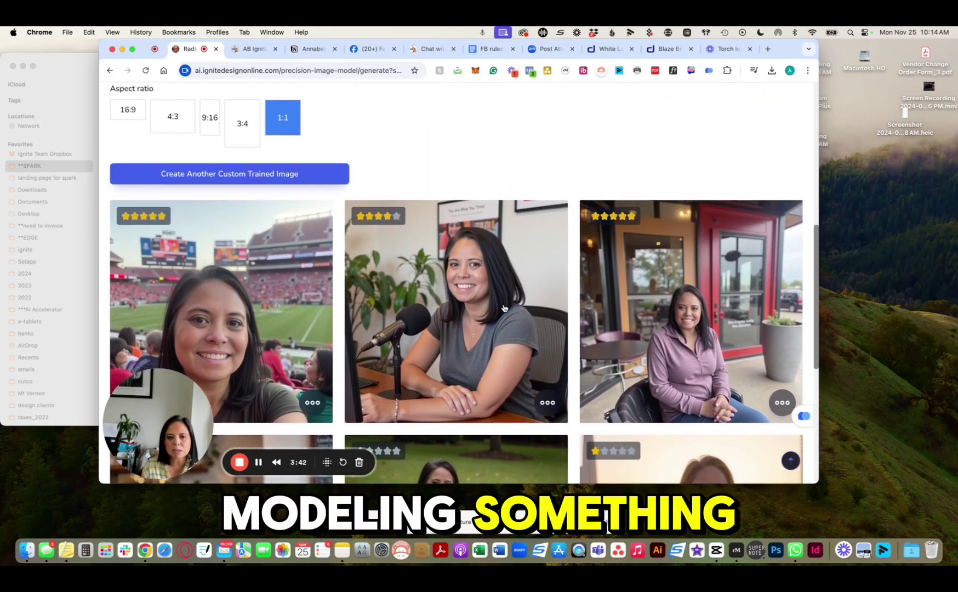
scroll(504, 308, down, 5)
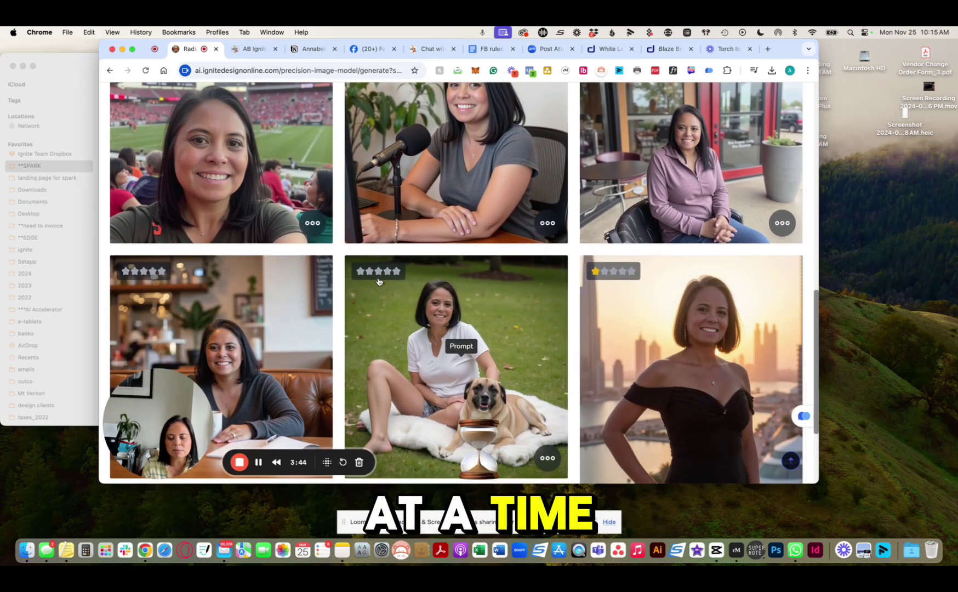
scroll(378, 282, up, 5)
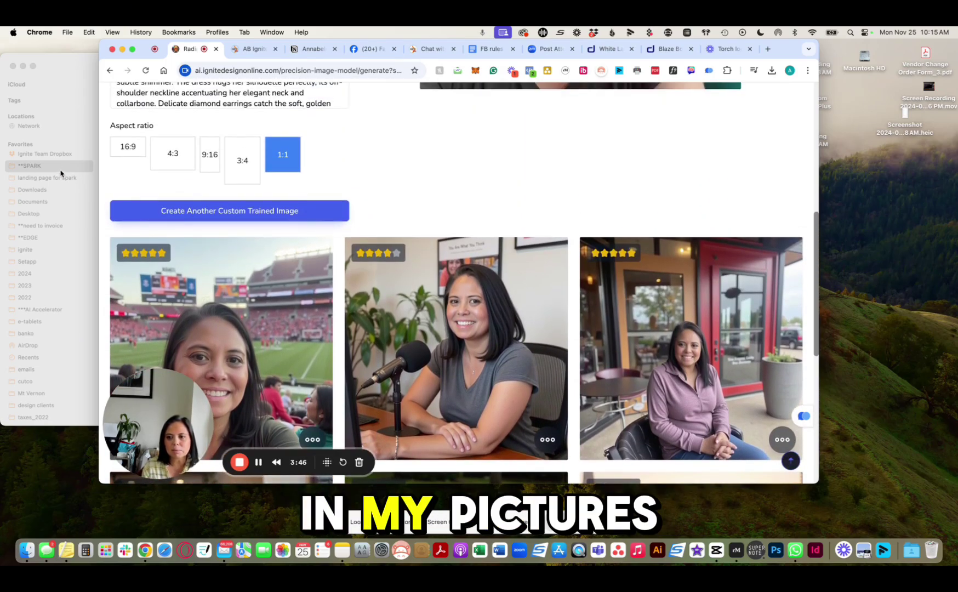
click(67, 170)
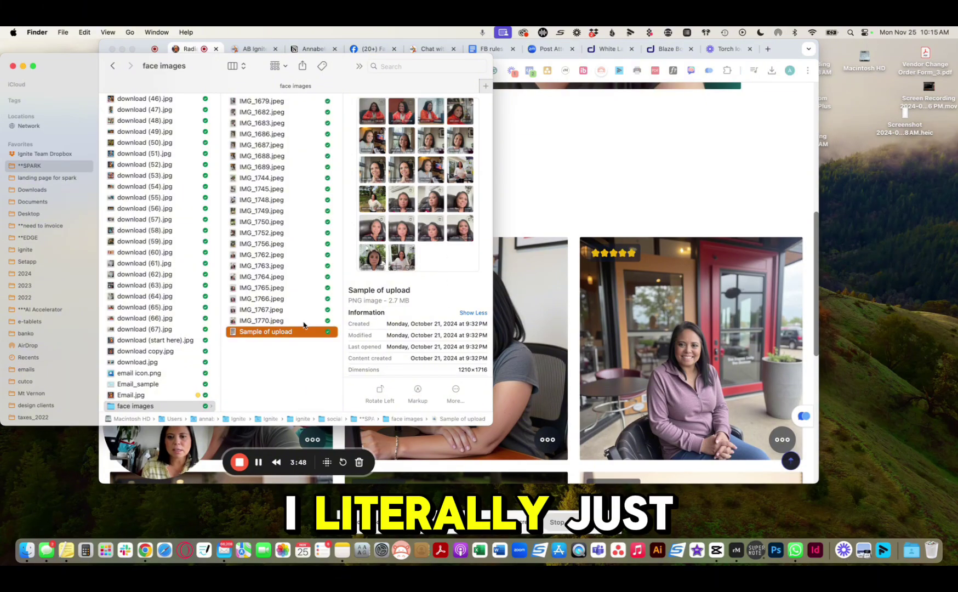
- Quick Look the Sample of upload photo, close it, and return to the Radiant Modeler page
key(space)
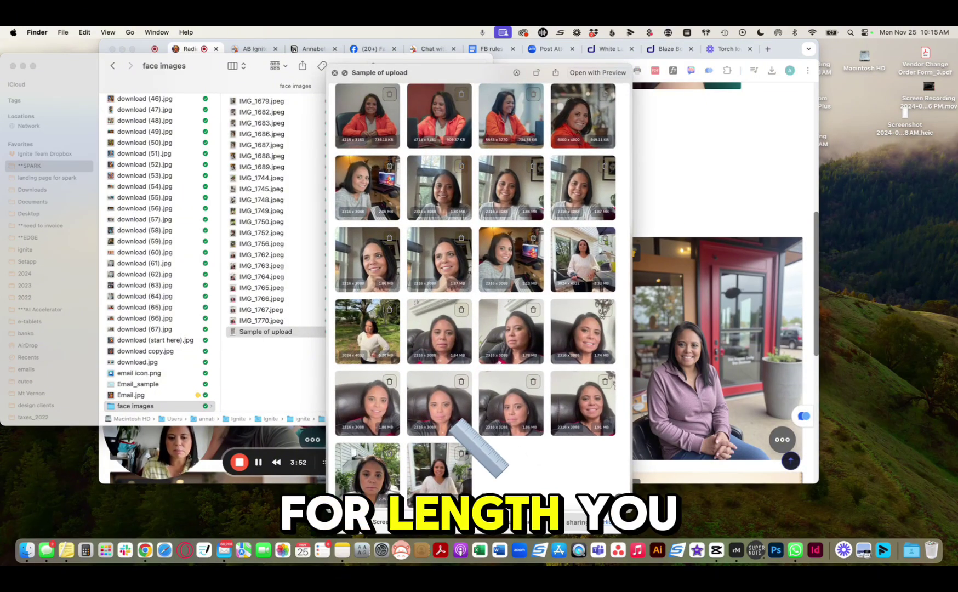
key(space)
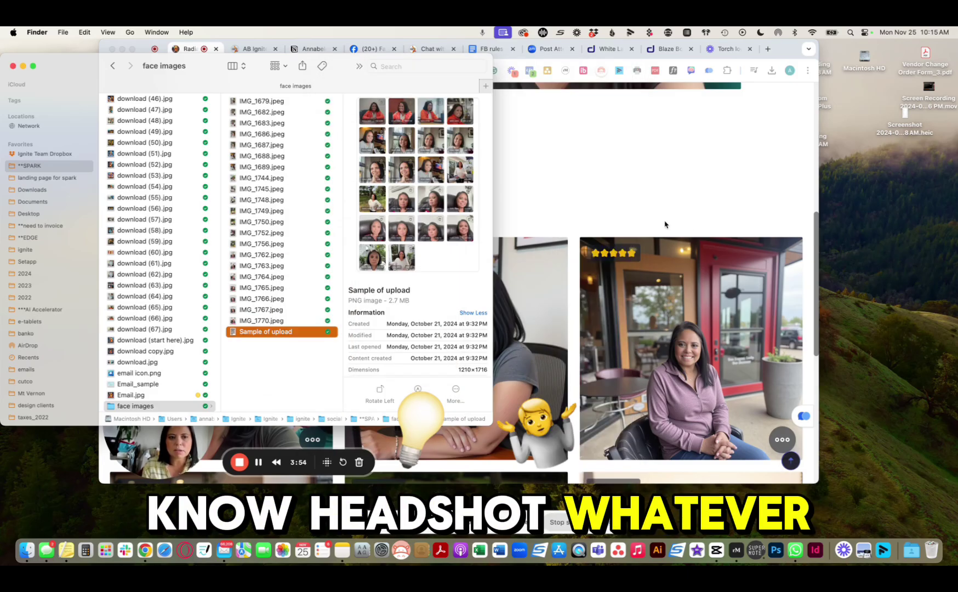
click(631, 198)
scroll(618, 338, up, 15)
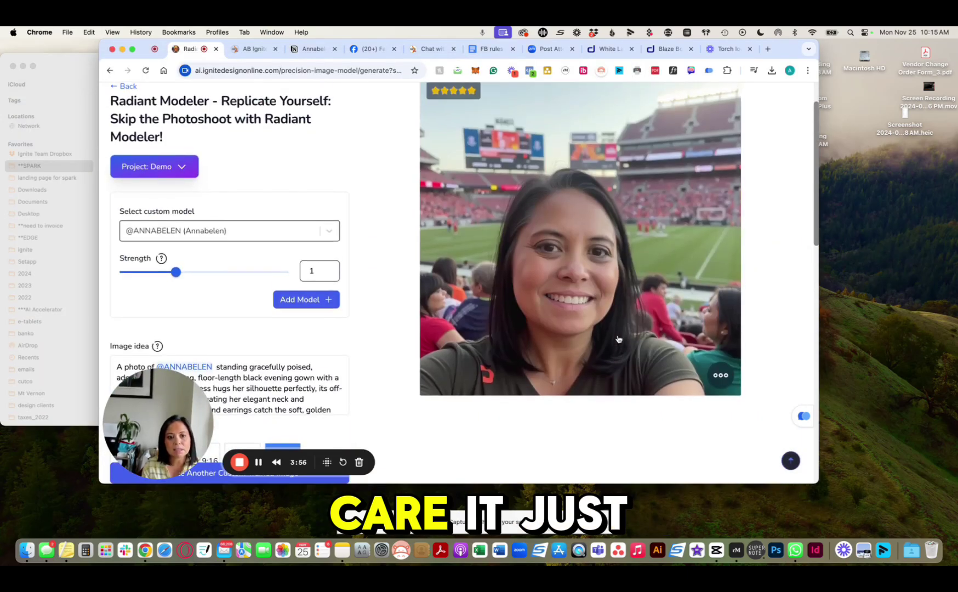
scroll(618, 338, down, 2)
scroll(618, 339, down, 10)
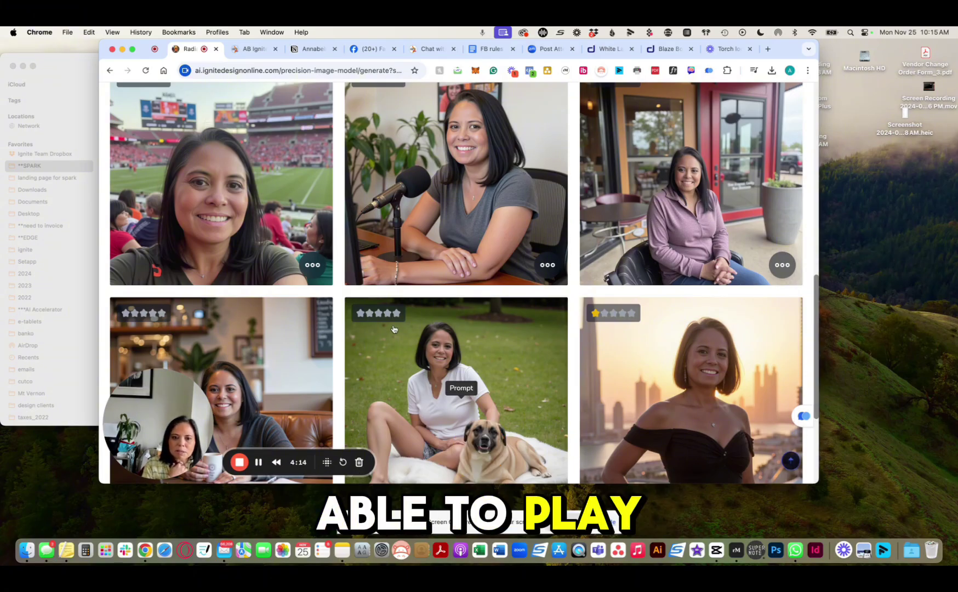
scroll(394, 329, down, 3)
scroll(393, 328, up, 3)
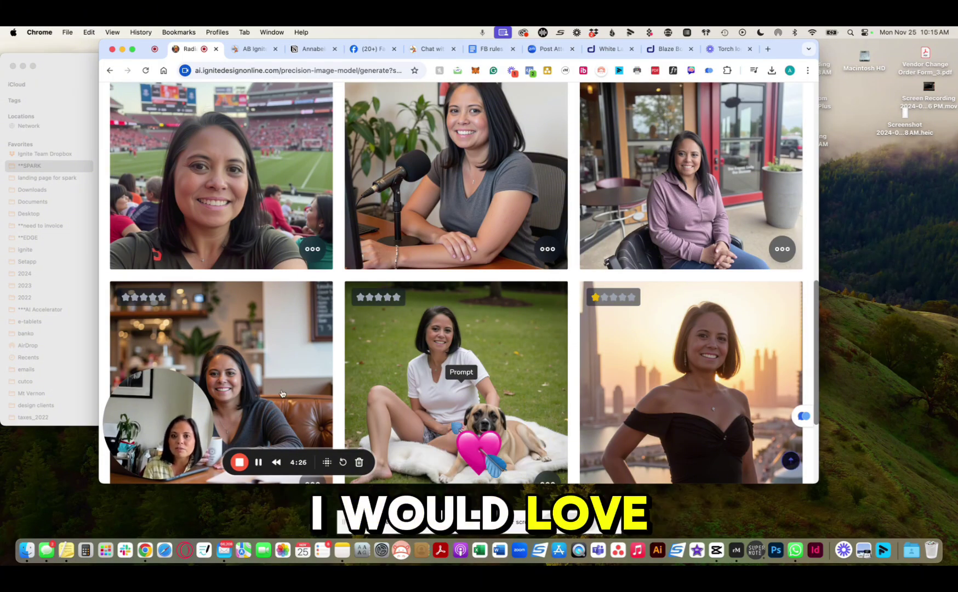
scroll(281, 393, up, 3)
scroll(290, 390, down, 5)
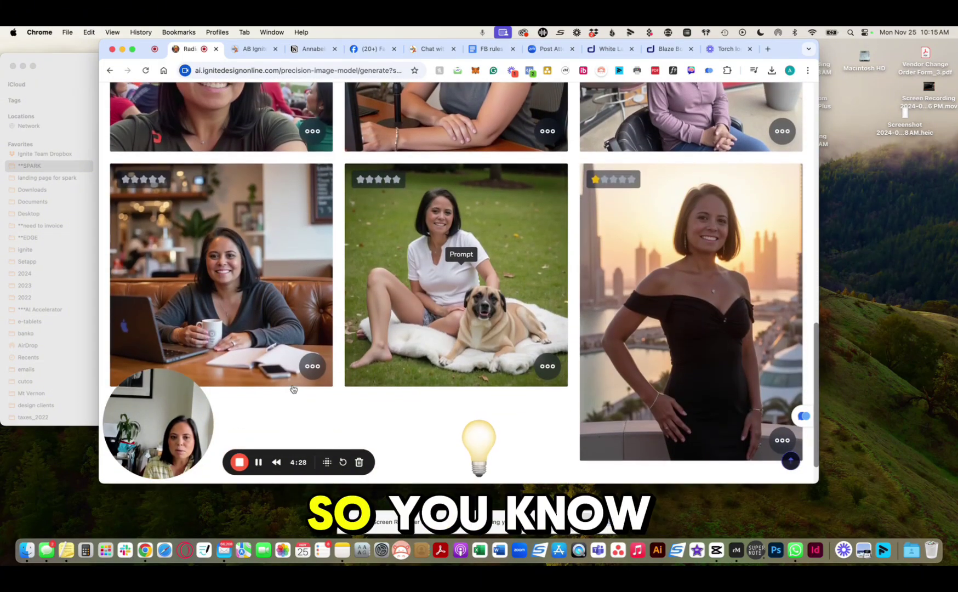
scroll(293, 389, up, 1)
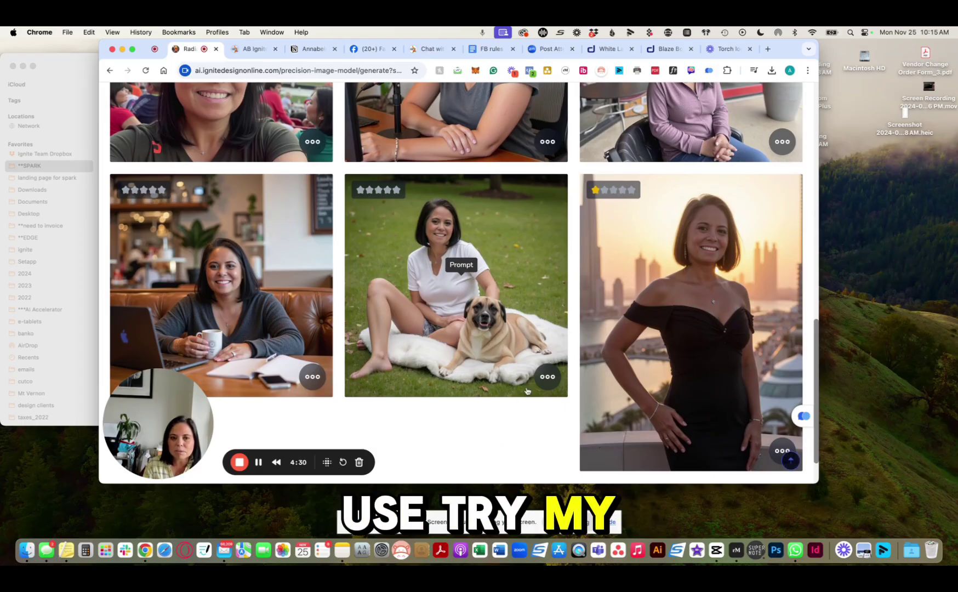
scroll(529, 318, up, 5)
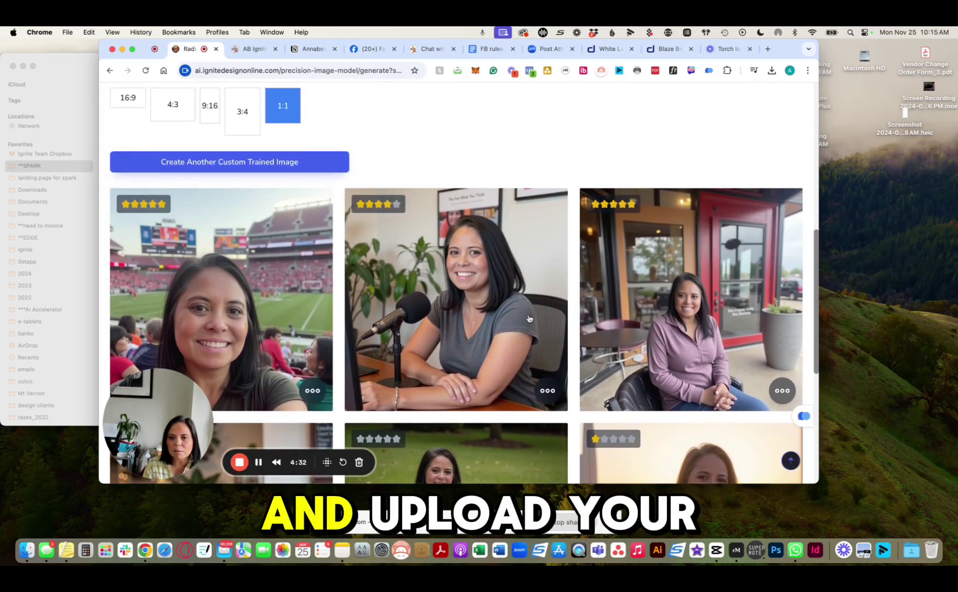
scroll(529, 318, down, 2)
scroll(528, 317, up, 3)
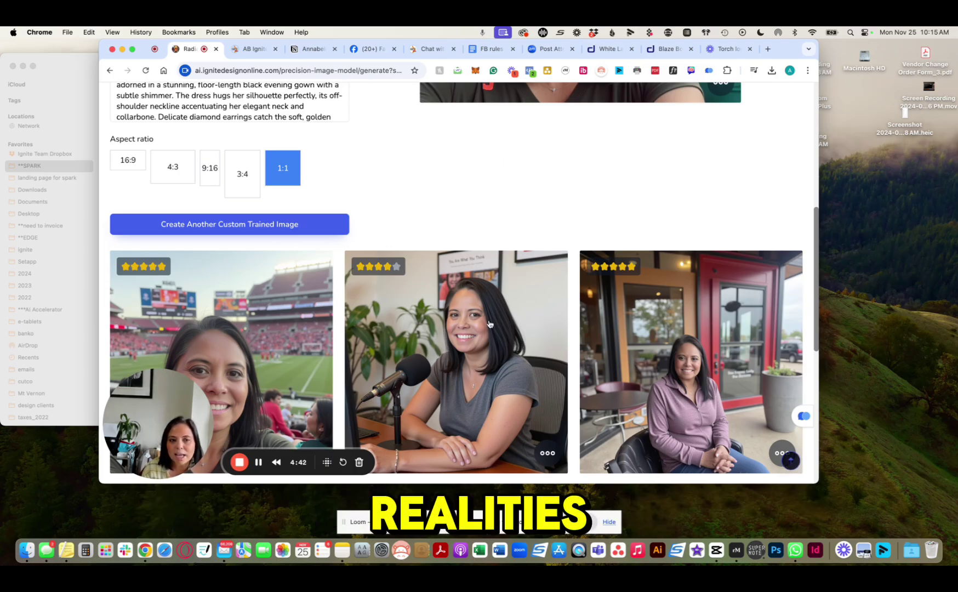
scroll(530, 310, down, 2)
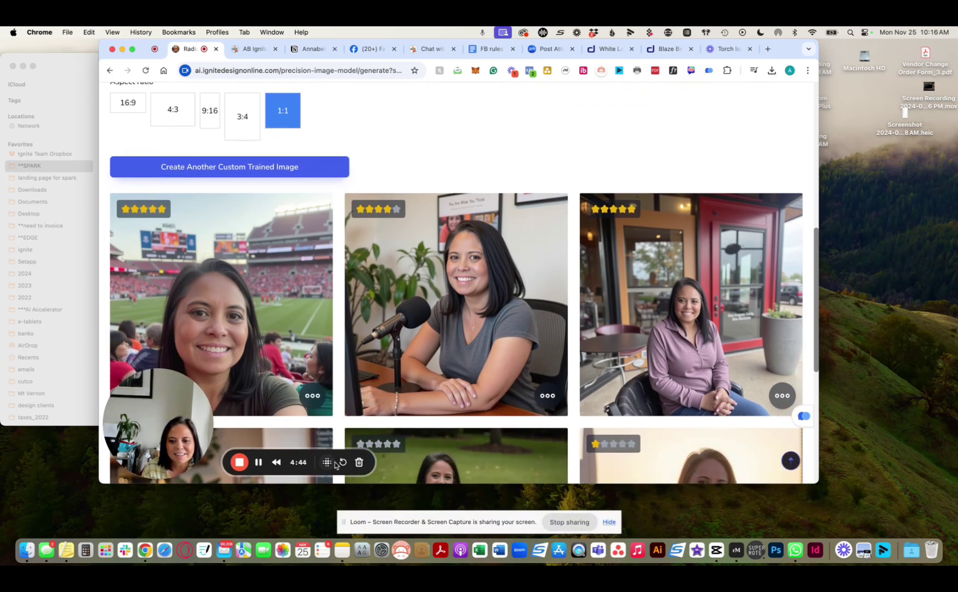